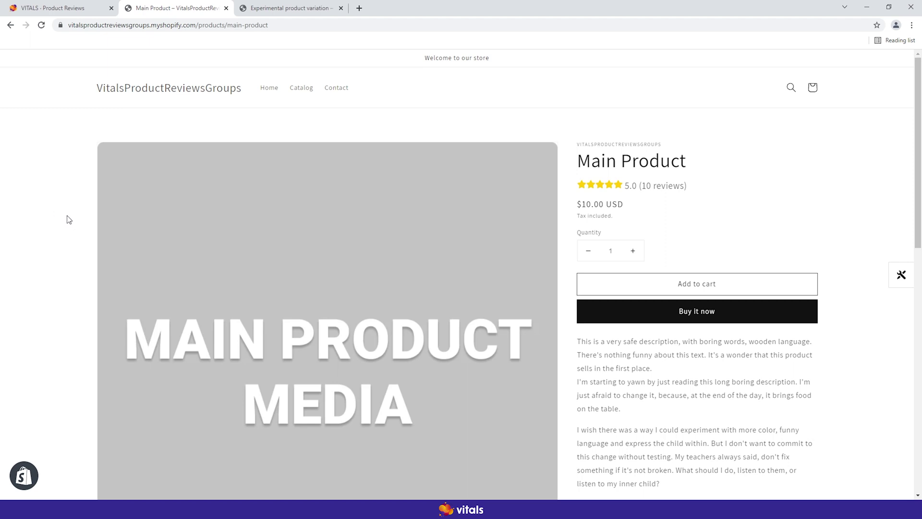
- Scroll through the Experimental product variation page to check its reviews
scroll(65, 214, "down", 1)
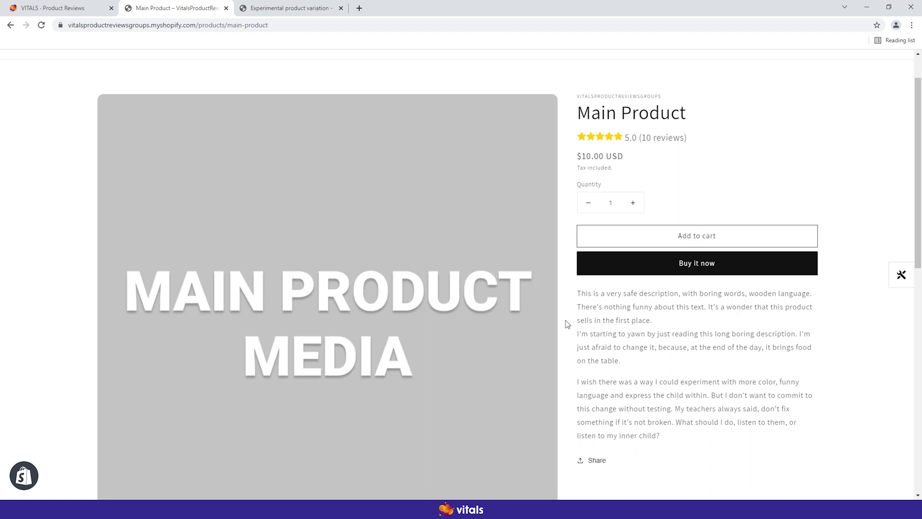
left_click(302, 9)
scroll(441, 190, "down", 2)
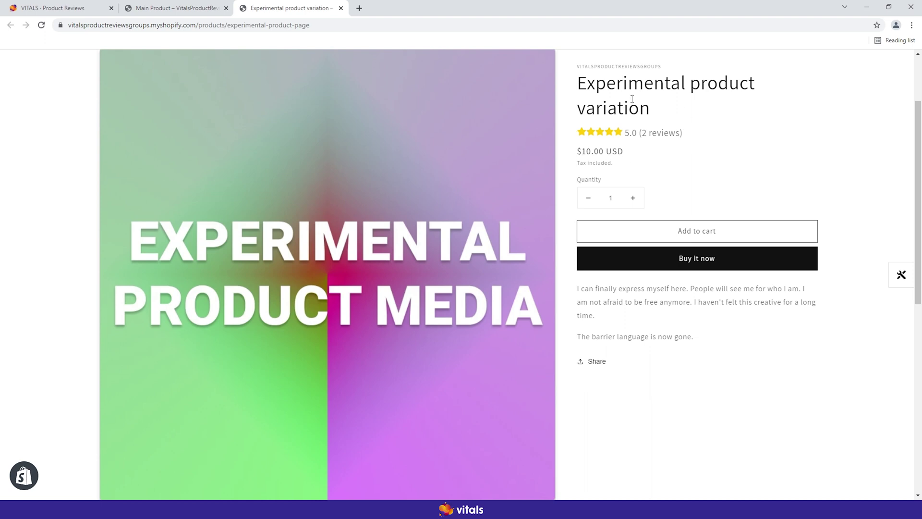
scroll(499, 243, "down", 4)
scroll(500, 249, "down", 1)
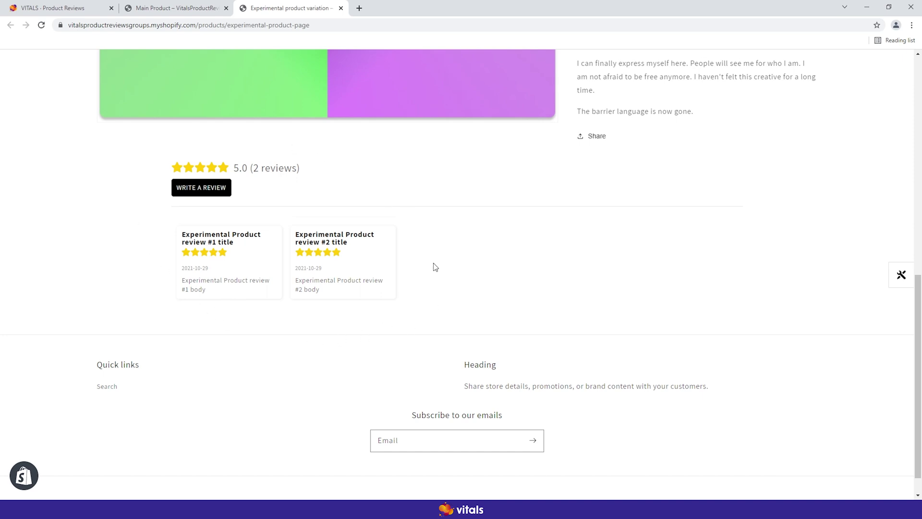
- Check the Main Product reviews, then bring up the Vitals Product Reviews Groups page
left_click(185, 8)
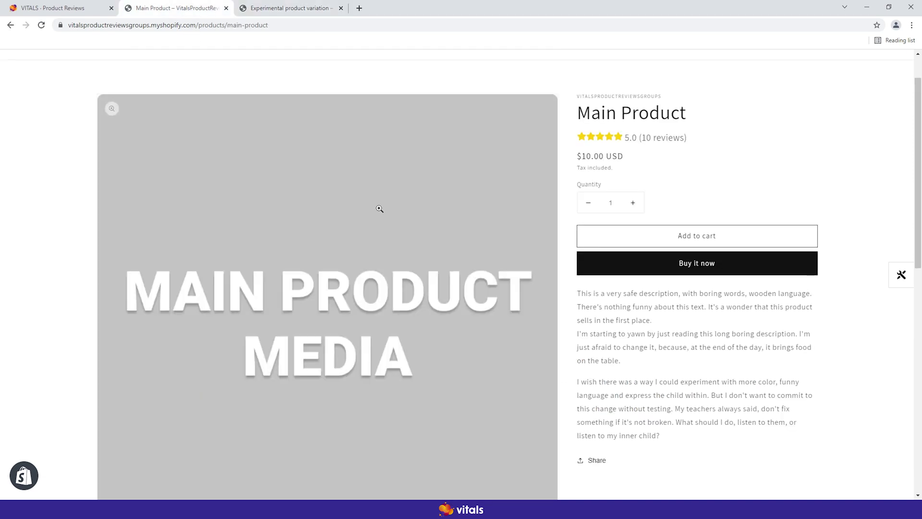
scroll(415, 247, "down", 6)
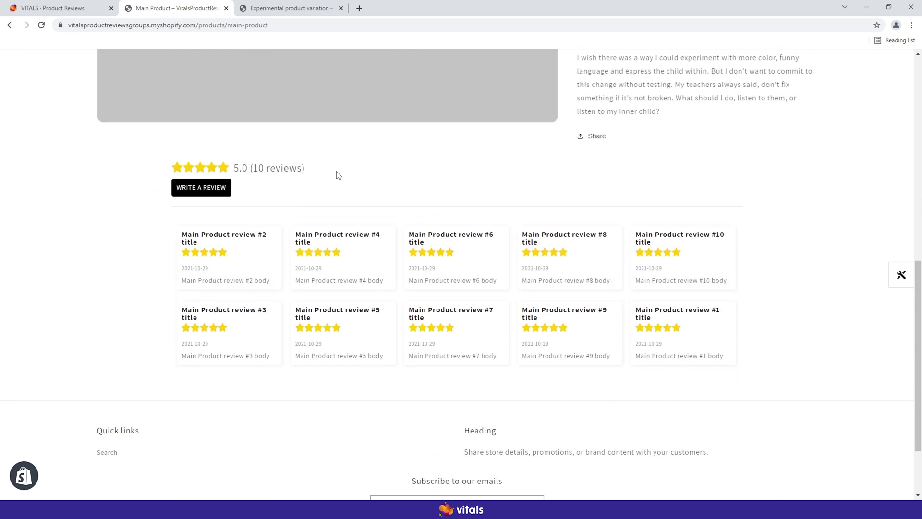
left_click(81, 7)
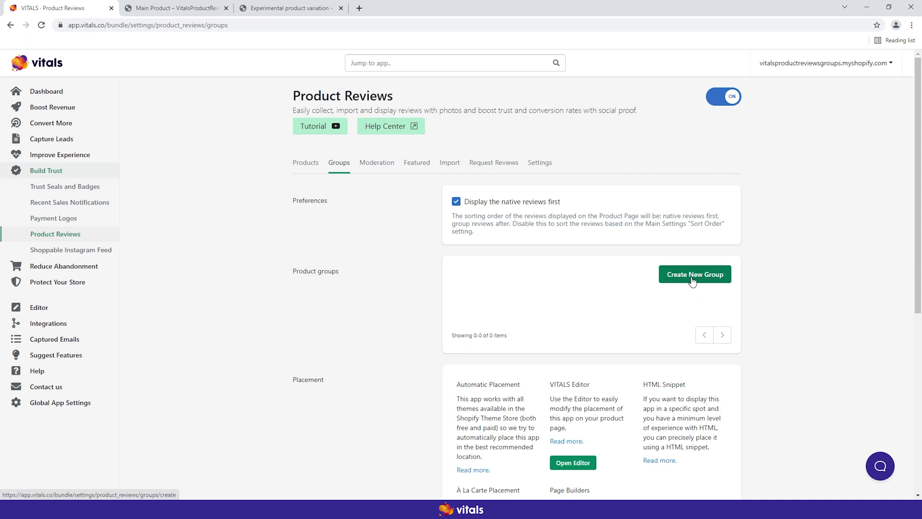
- Create and save a review group containing Main Product and Experimental product variation, then return to Groups
left_click(693, 277)
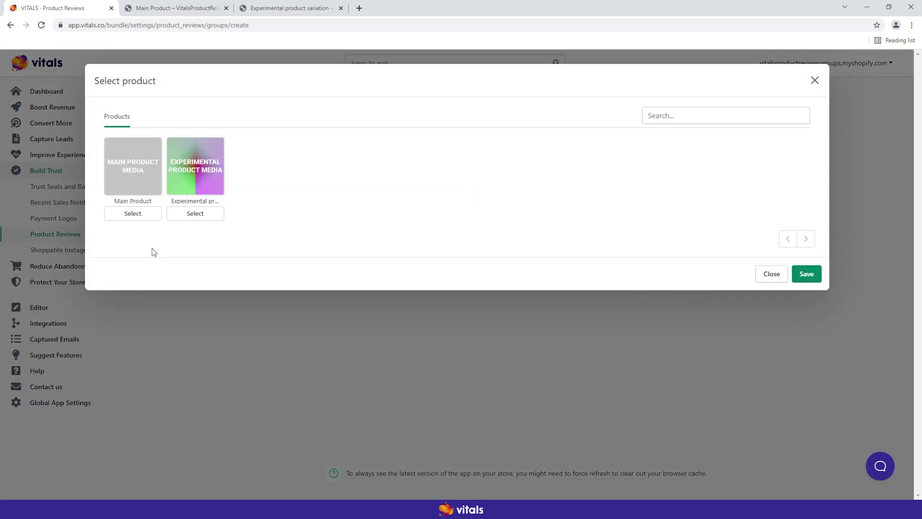
left_click(153, 216)
left_click(198, 217)
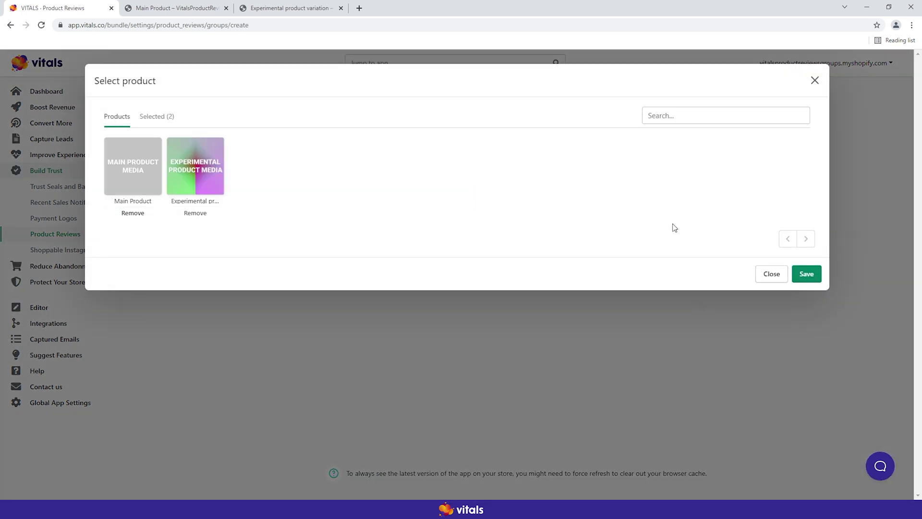
left_click(801, 275)
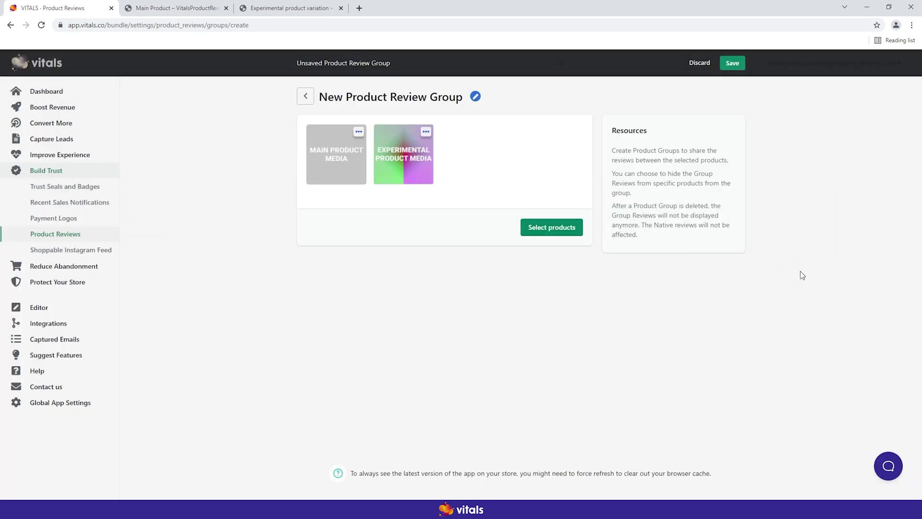
left_click(732, 64)
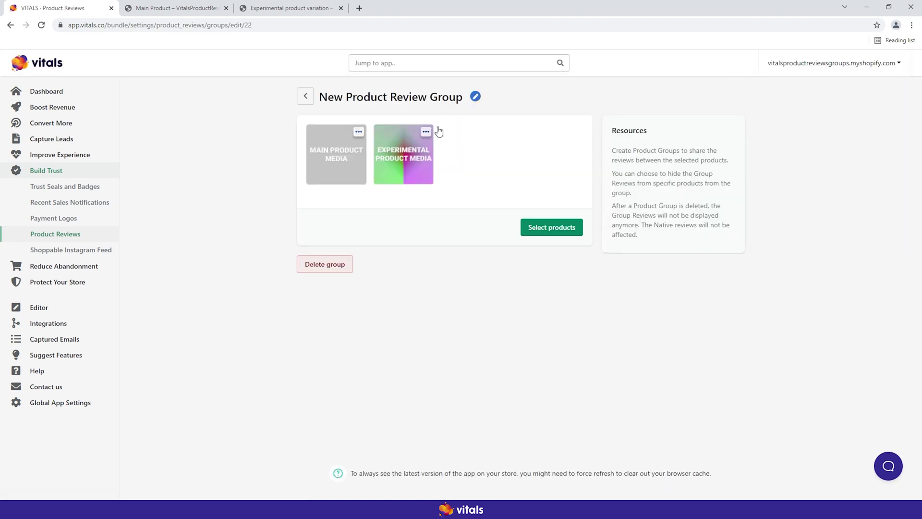
left_click(306, 97)
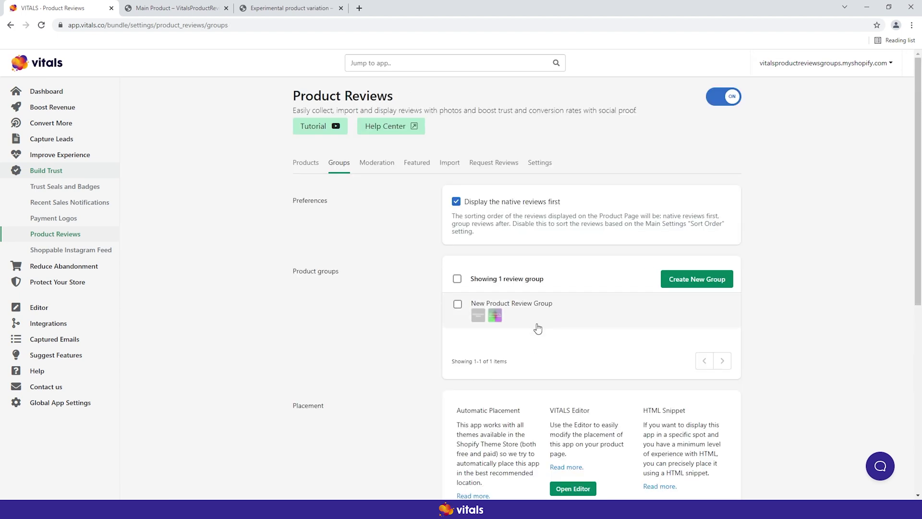
- Reload the Main Product storefront page and scroll to its reviews
left_click(191, 9)
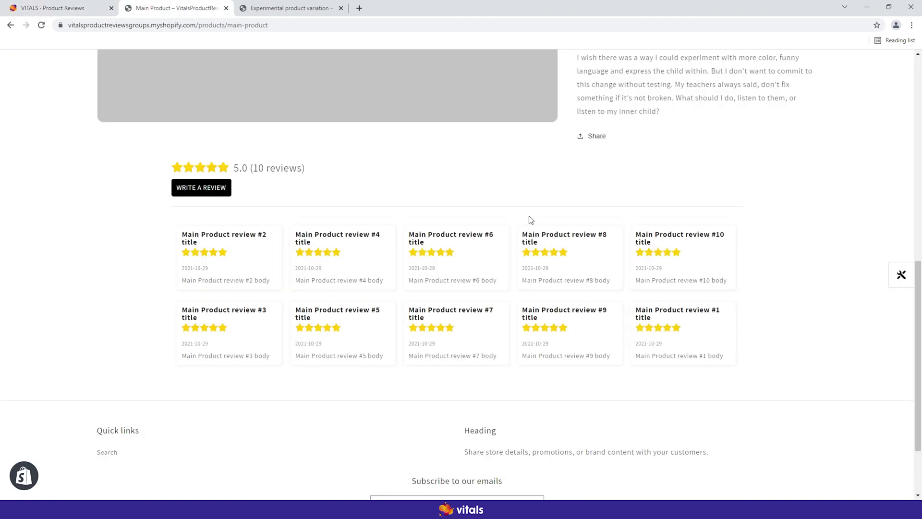
left_click(285, 7)
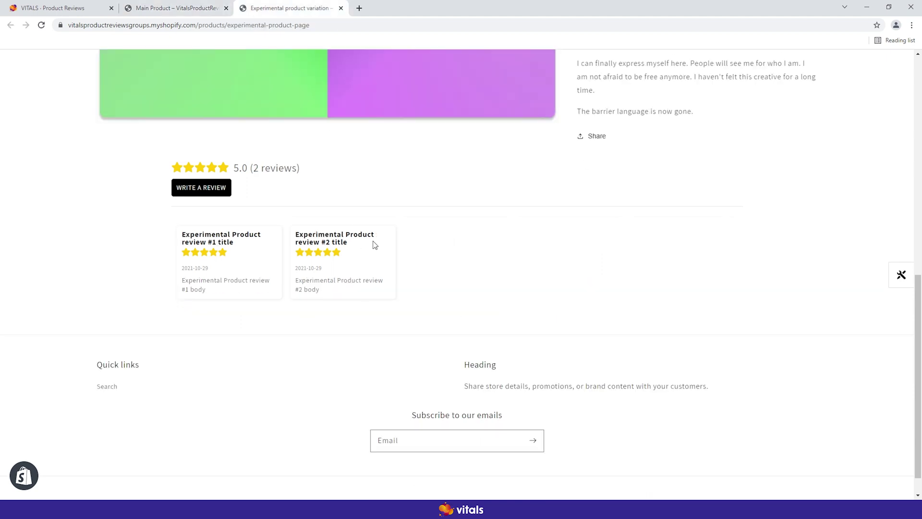
left_click(202, 17)
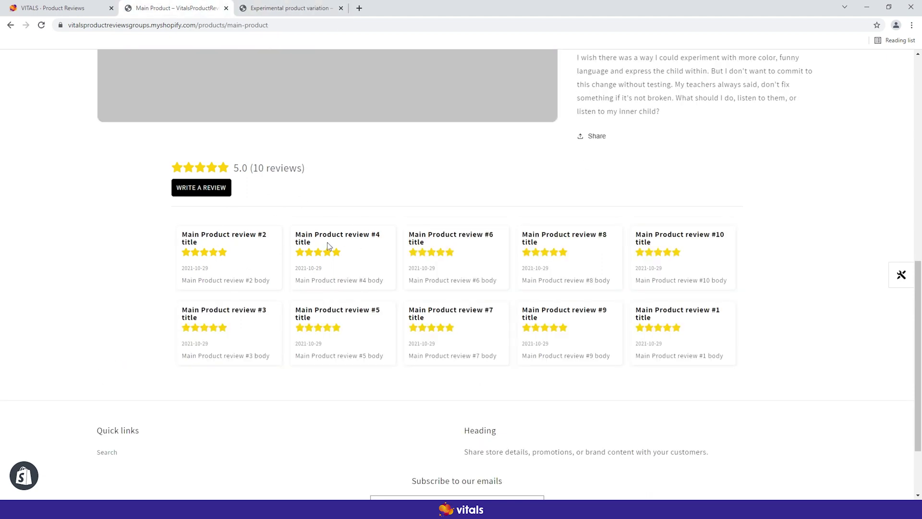
key("F5")
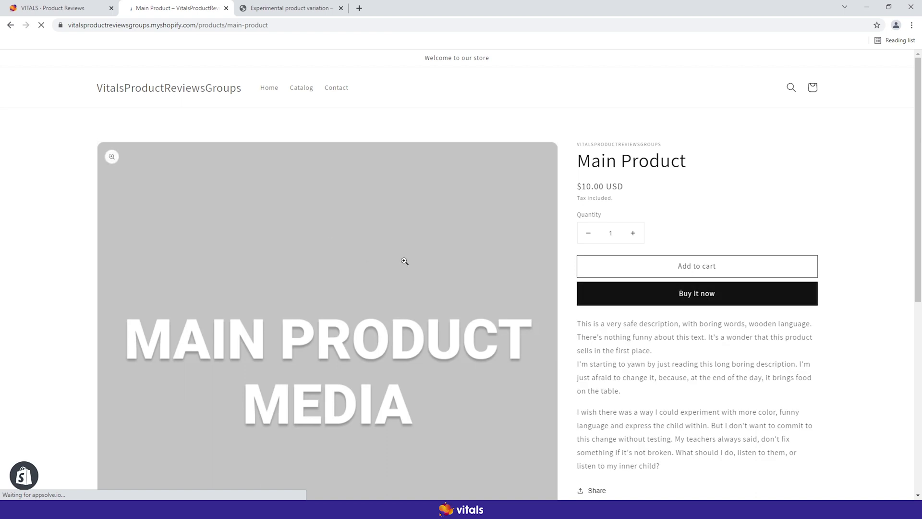
scroll(408, 259, "down", 7)
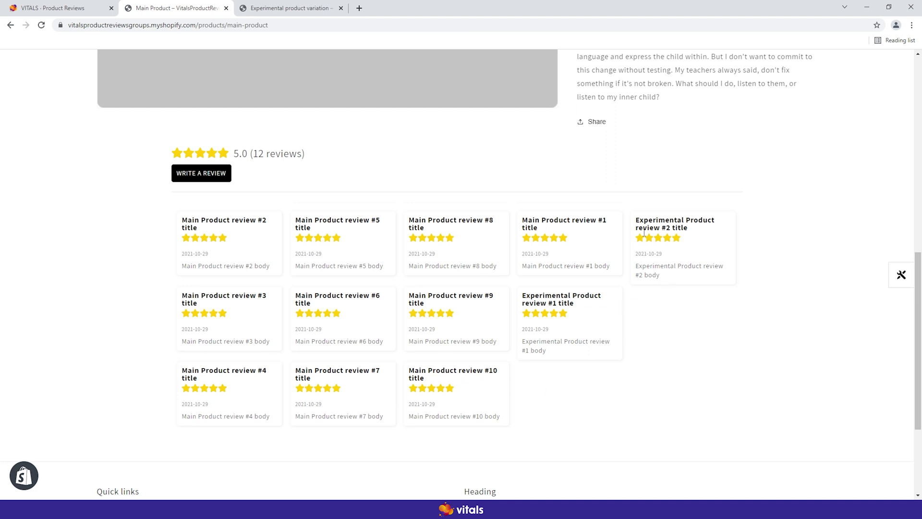
- Reload the Experimental product variation page, now showing 5.0 with 12 reviews
left_click(291, 8)
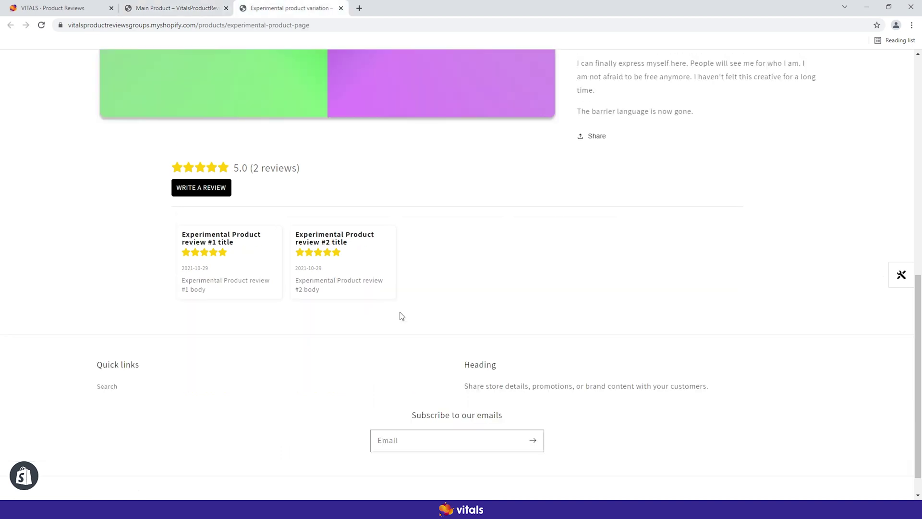
key("F5")
scroll(420, 302, "down", 4)
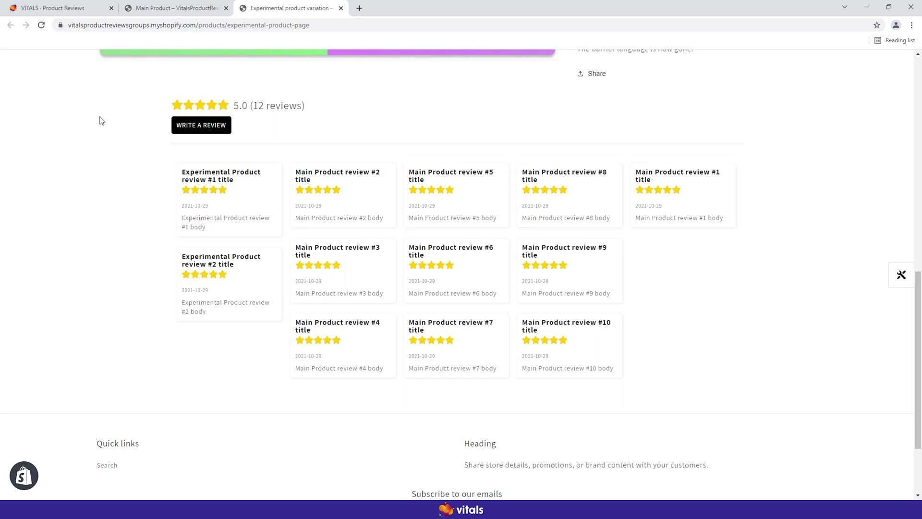
- In the review group, choose Hide group reviews for Main Product and save
left_click(90, 9)
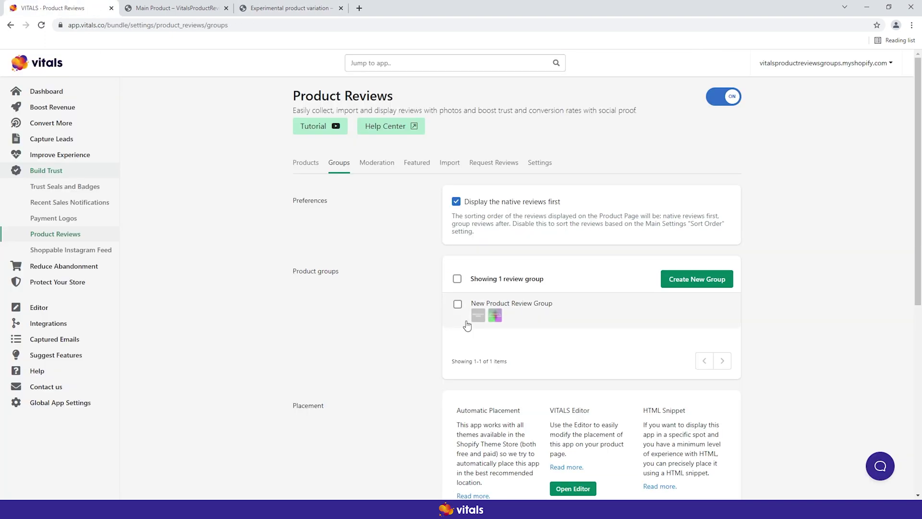
left_click(578, 311)
left_click(360, 134)
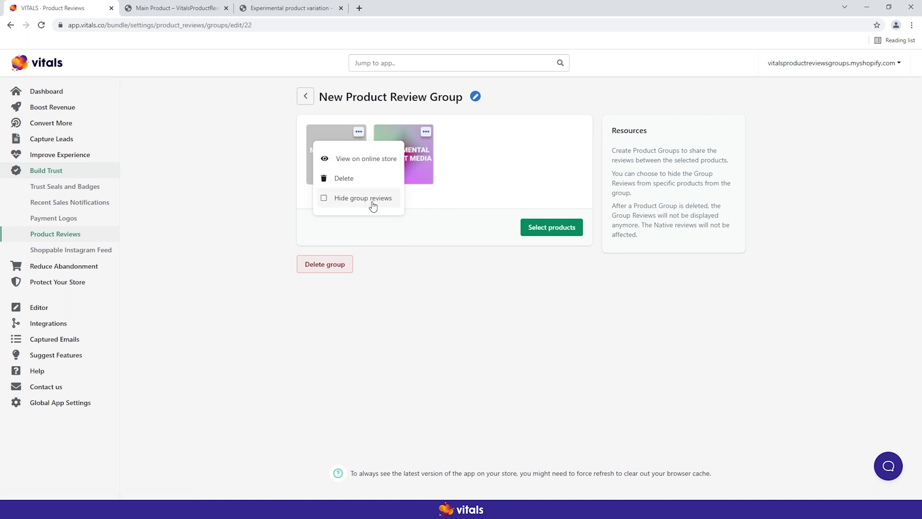
left_click(326, 201)
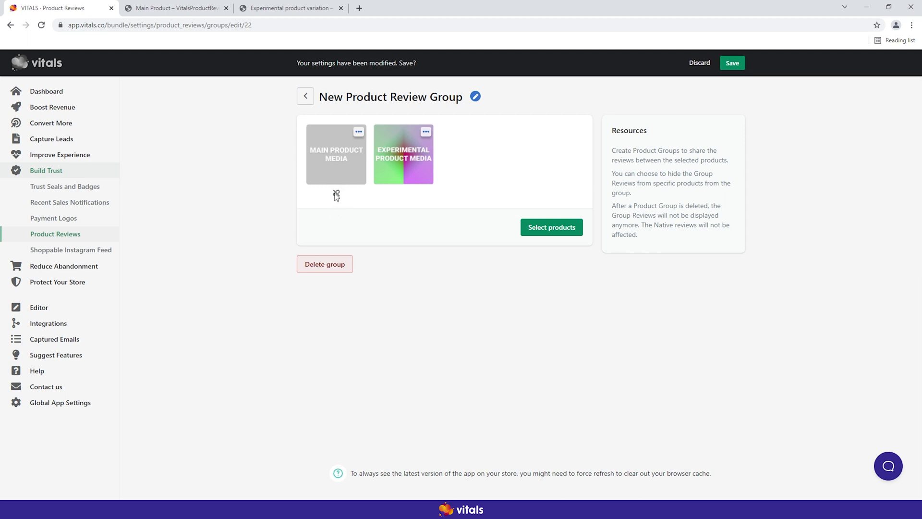
left_click(732, 63)
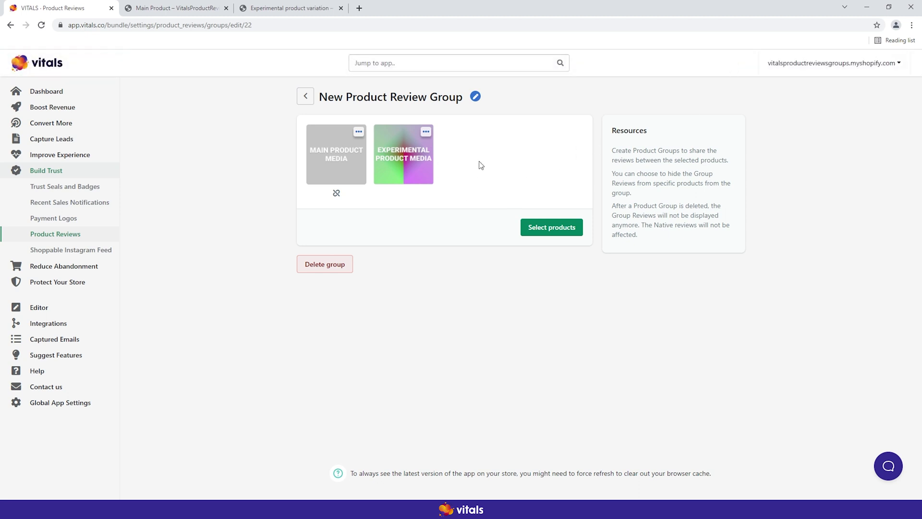
- Reload the Main Product page, confirming it lists only its own 10 reviews
left_click(193, 8)
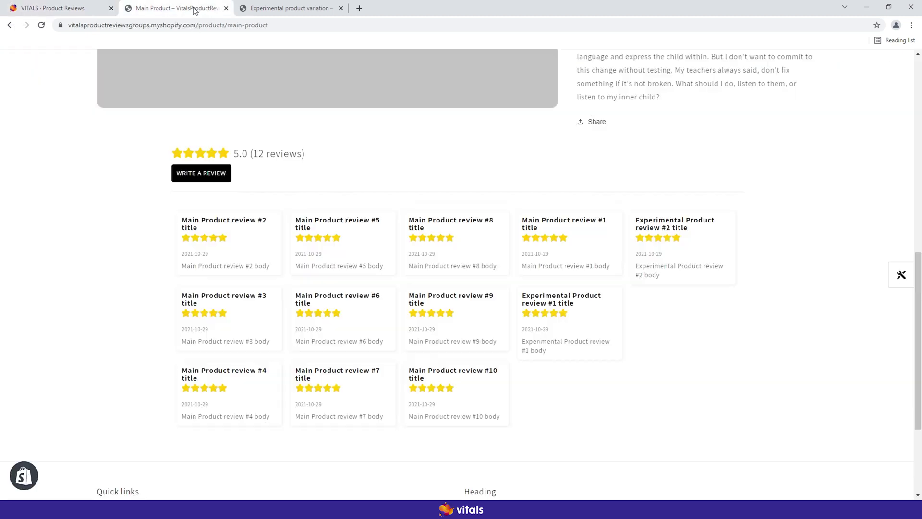
key("F5")
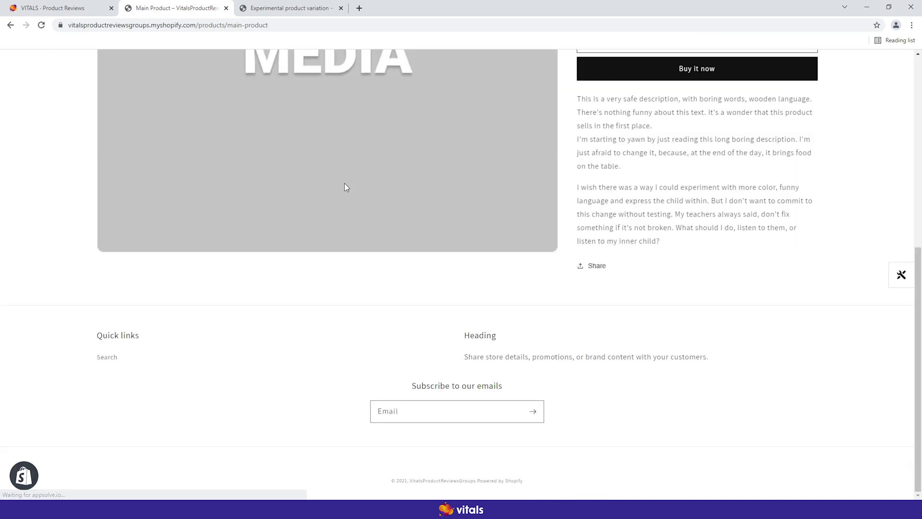
scroll(388, 236, "down", 2)
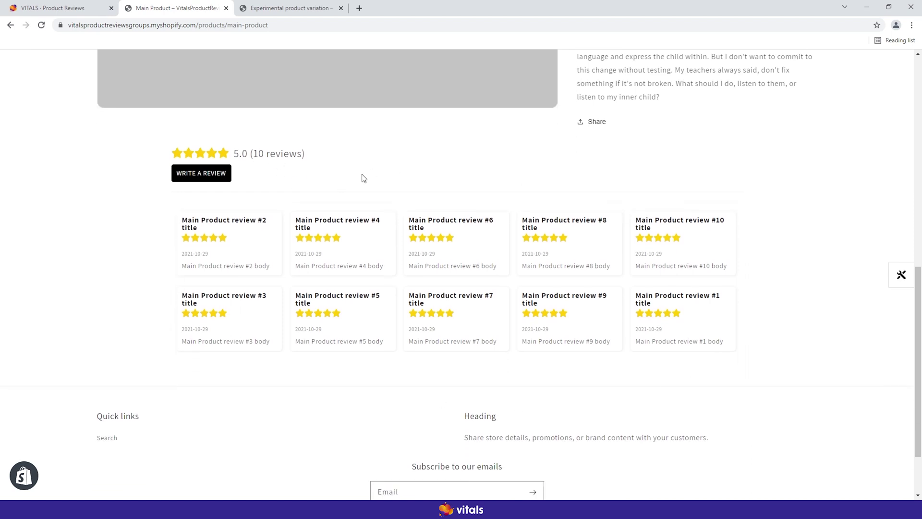
- Reload the Experimental product variation page, still showing 5.0 with 12 reviews
left_click(294, 9)
key("F5")
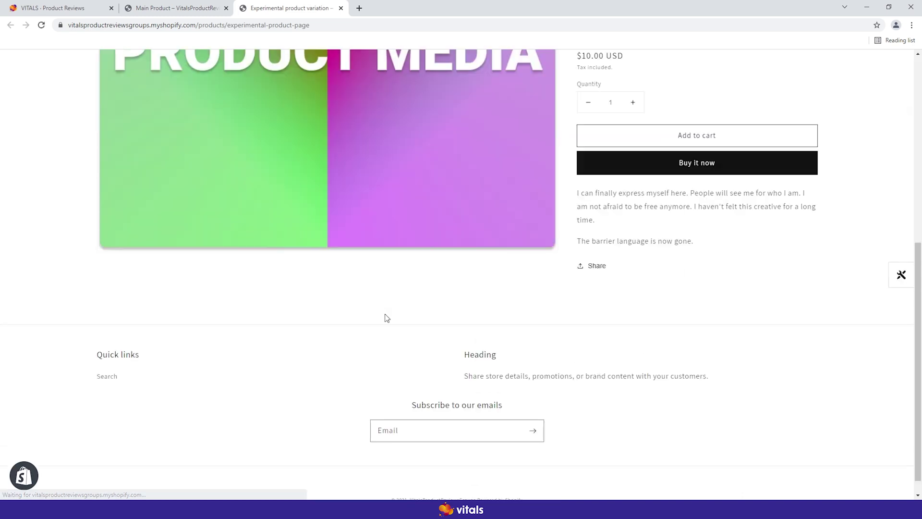
scroll(389, 315, "down", 4)
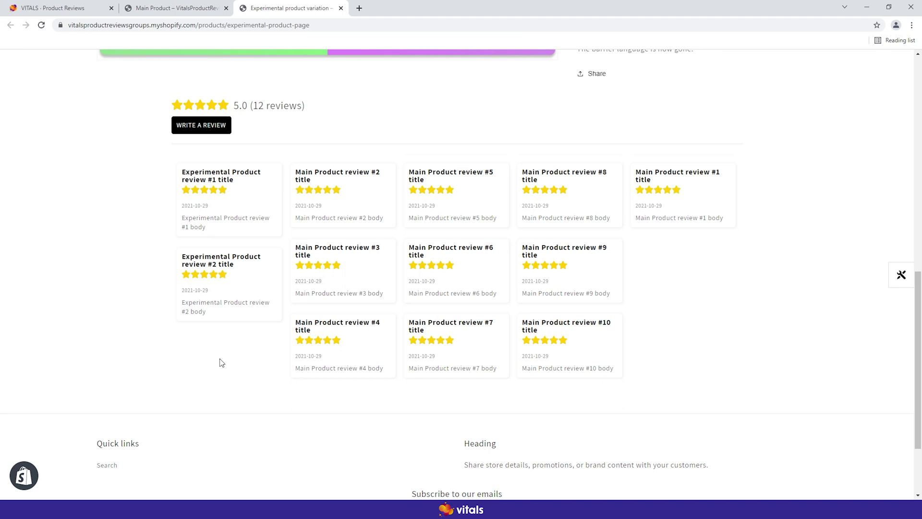
- Replace the group name 'New Product Review Group' with 'Test', save, and go back to Groups
left_click(93, 14)
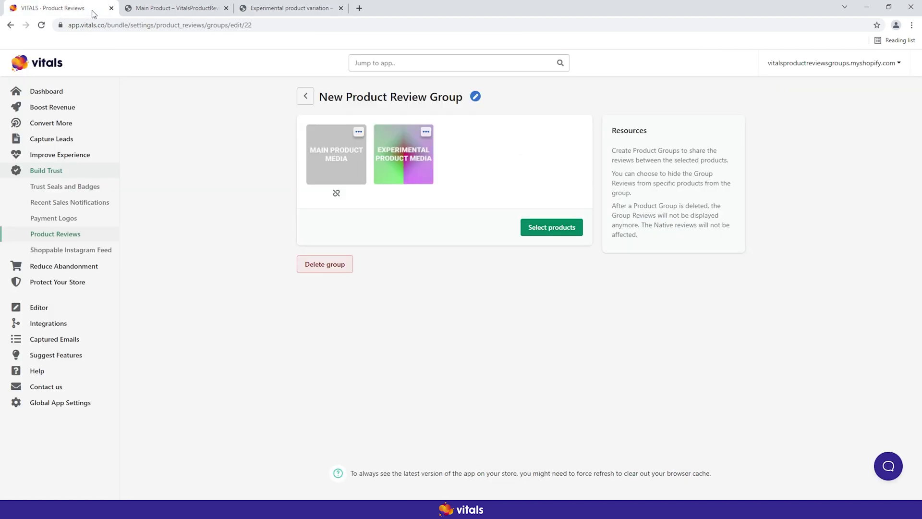
left_click(475, 97)
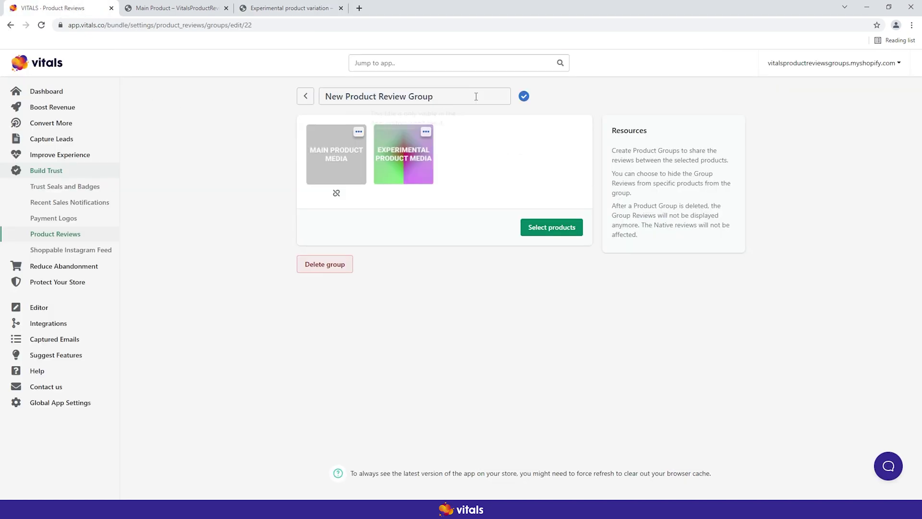
left_click_drag(453, 98, 316, 102)
type("Test")
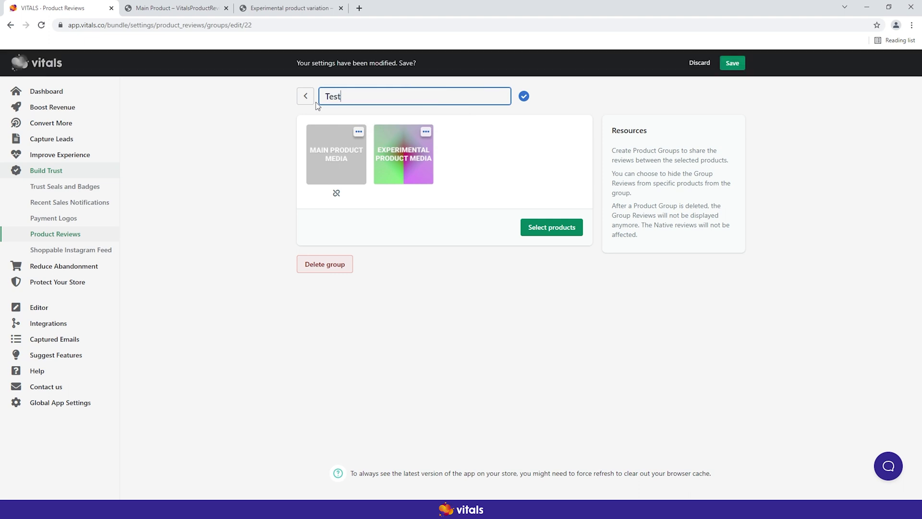
left_click(731, 63)
left_click(299, 98)
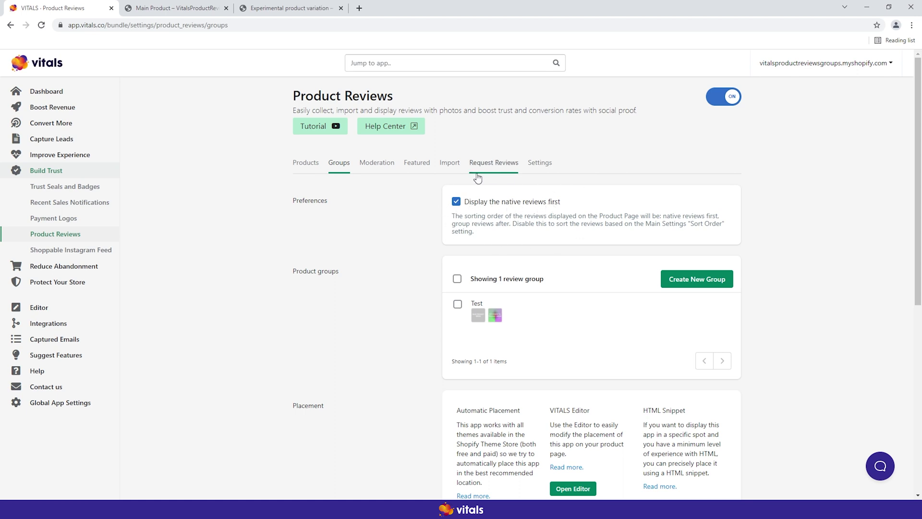
- Uncheck 'Display the native reviews first', then view the Settings tab with Sort Order Newest First
left_click(456, 202)
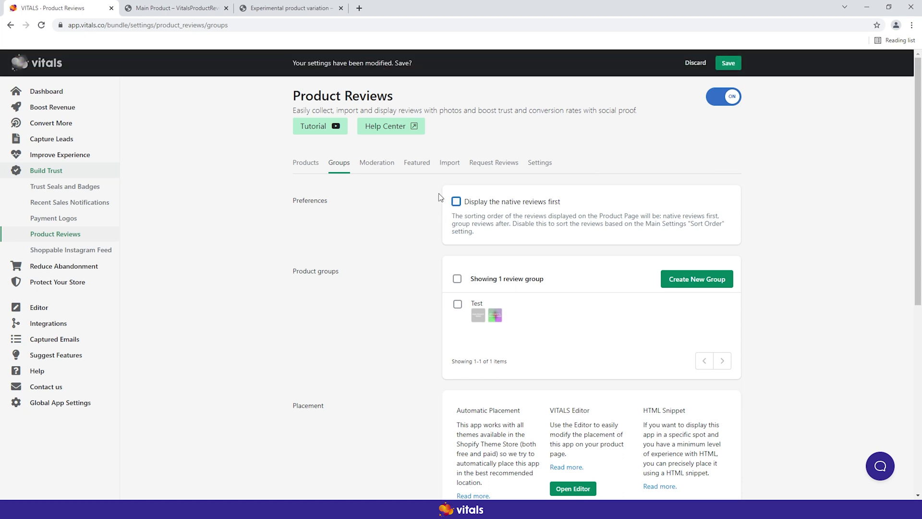
left_click(539, 162)
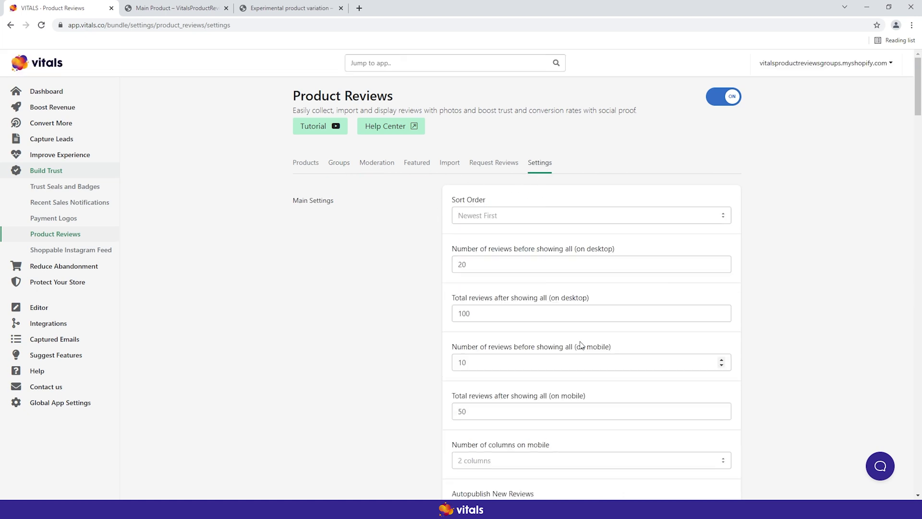